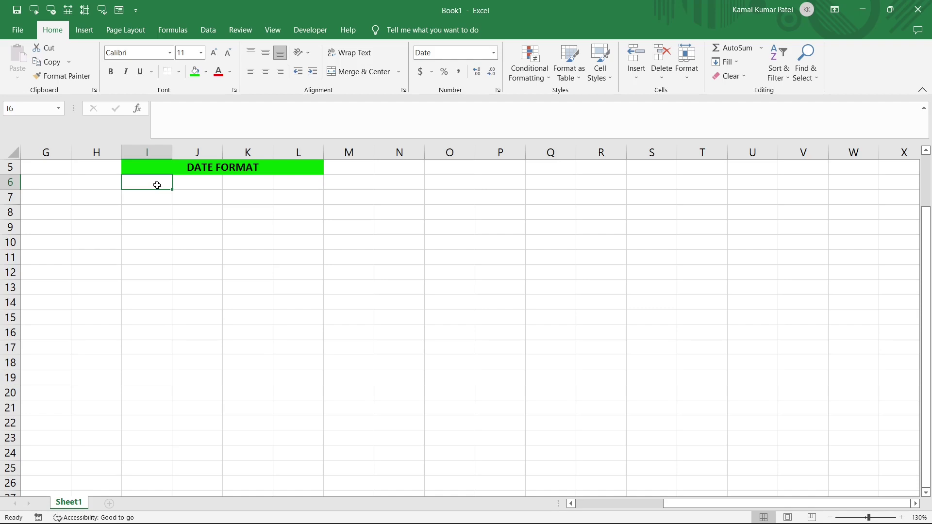
Step: Enter 05-02-22 in cell I6 and reselect it to check the stored date
type("05-")
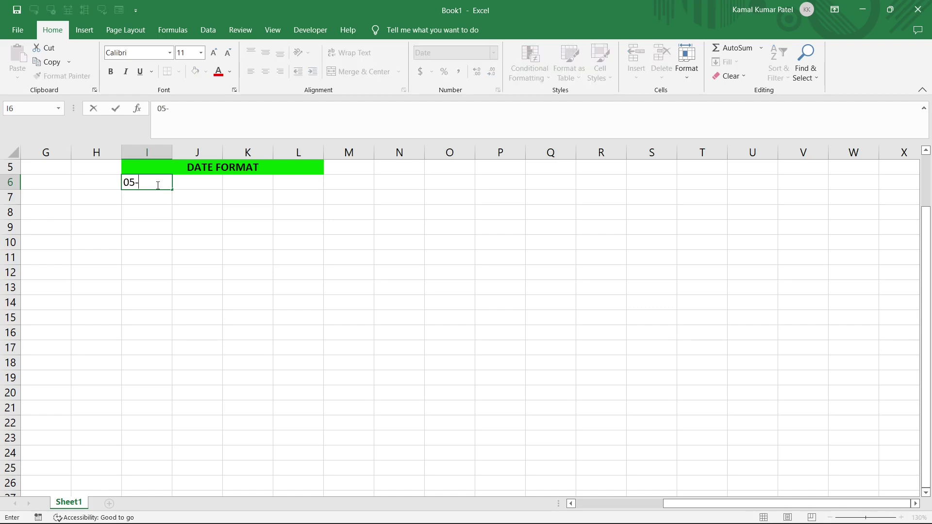
type("02-22")
key("Return")
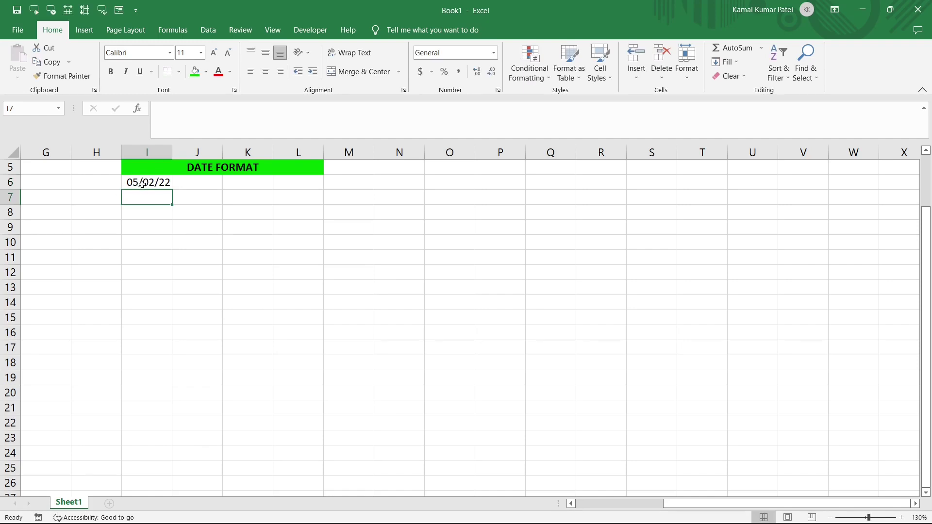
left_click(165, 185)
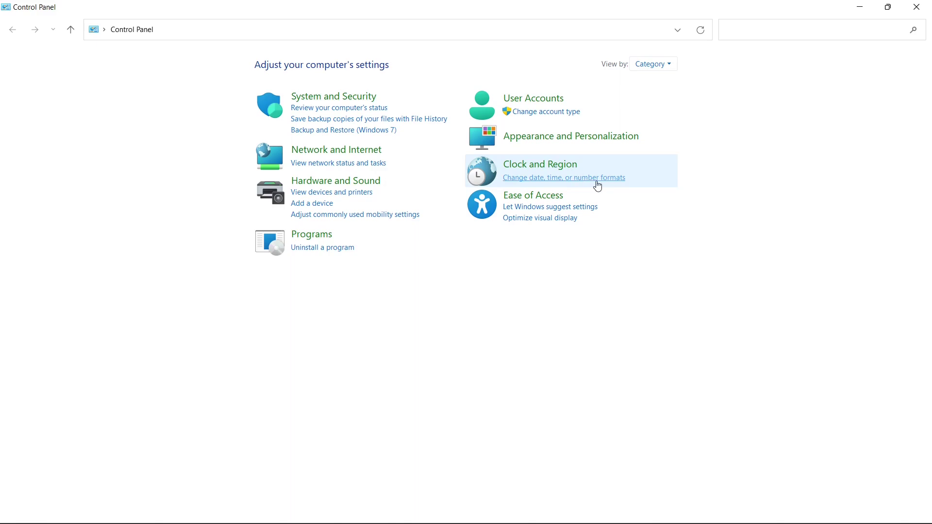
Step: Go to Clock and Region and open the date, time and number format settings
left_click(534, 170)
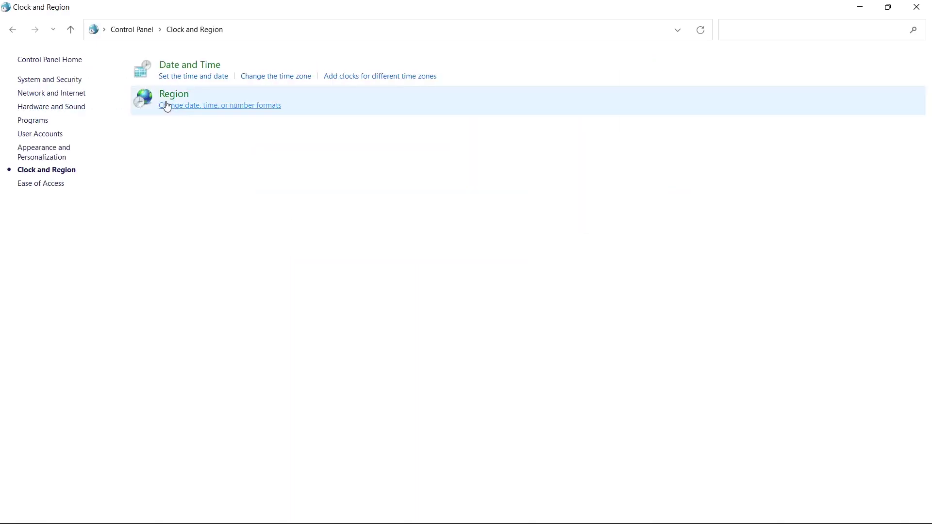
left_click(239, 107)
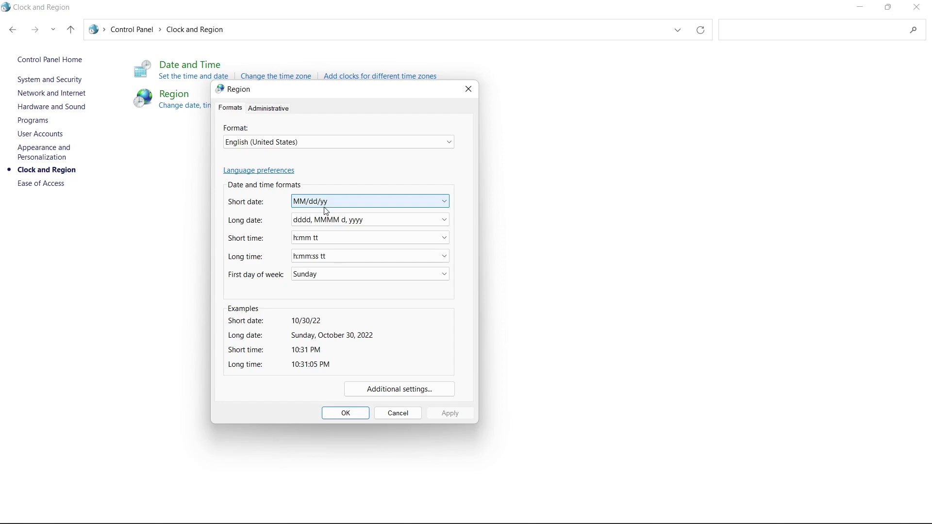
Step: Set the regional format to English (India) with short date dd-MM-yyyy
left_click(393, 147)
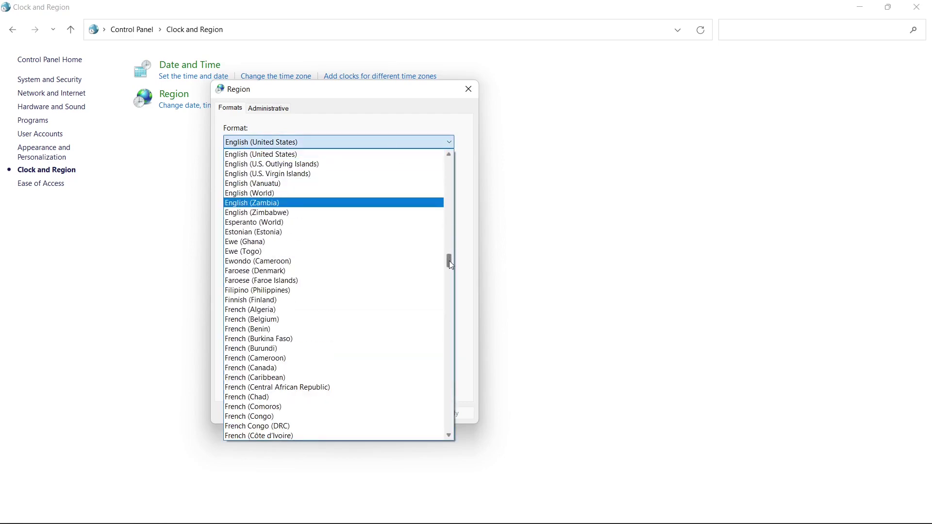
left_click_drag(449, 260, 450, 225)
left_click(257, 277)
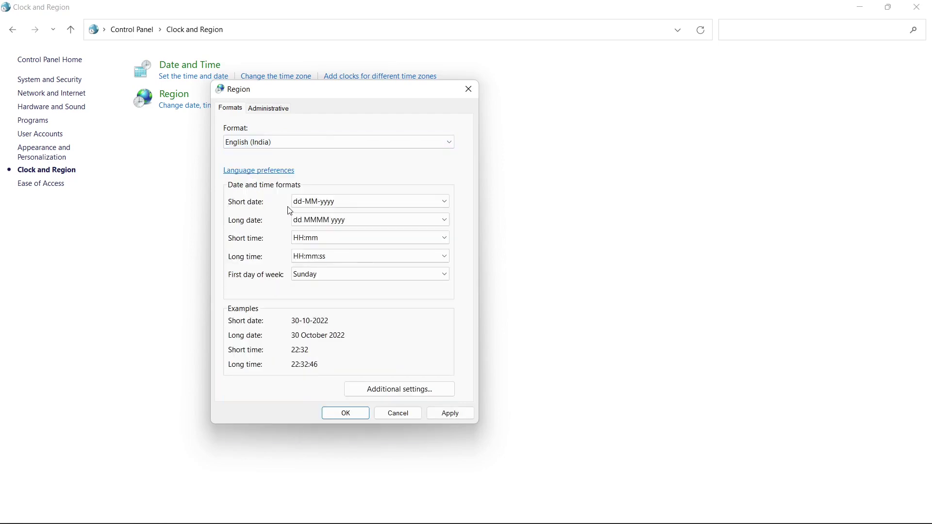
left_click(328, 204)
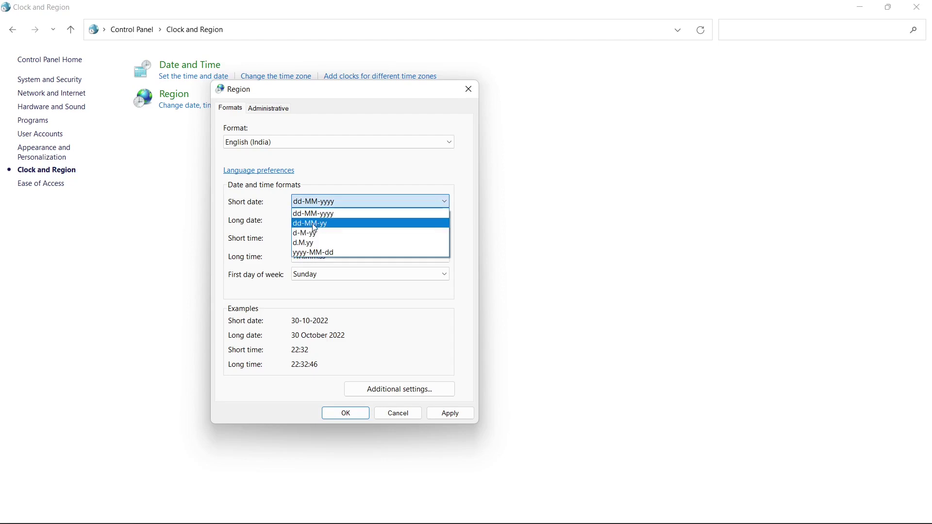
left_click(365, 377)
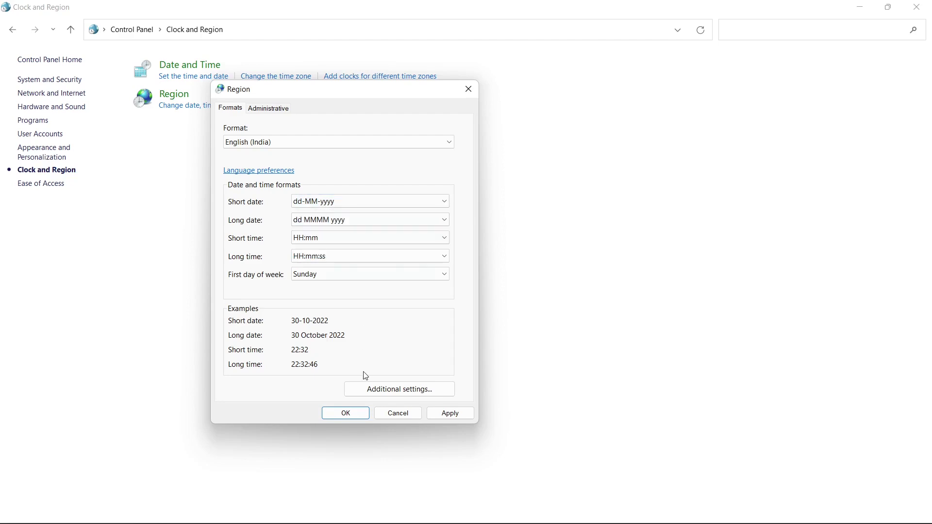
Step: Review the additional date settings without changes, apply the Region change, and return to Excel
left_click(386, 391)
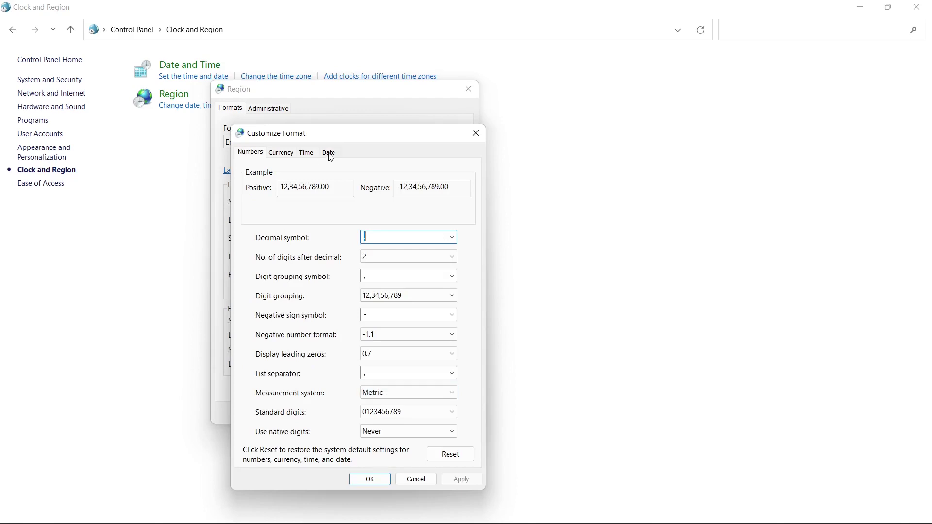
left_click(329, 153)
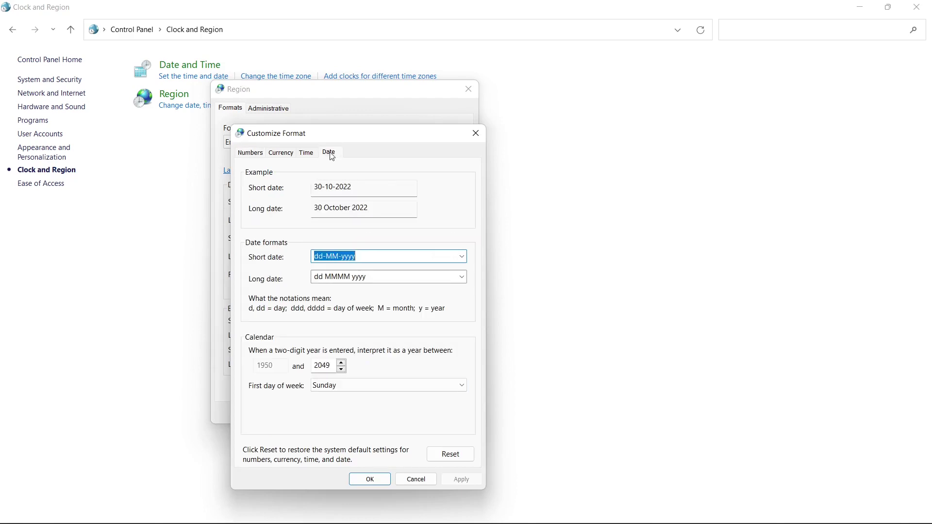
left_click(462, 256)
left_click(402, 256)
left_click(416, 479)
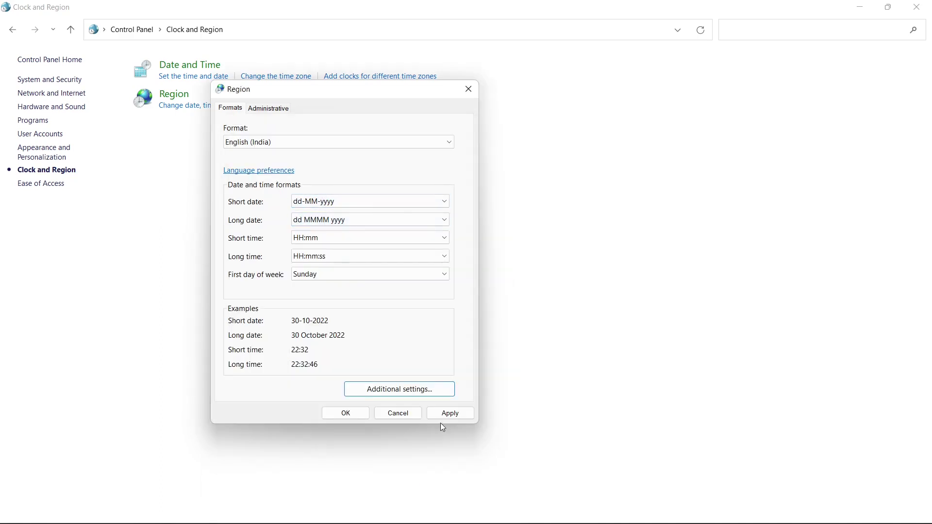
left_click(456, 416)
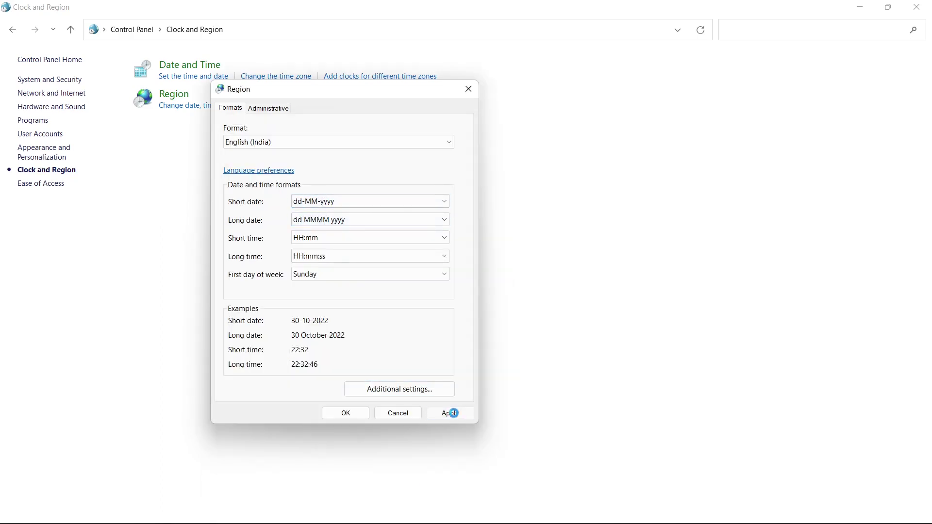
left_click(346, 414)
key("alt+Tab")
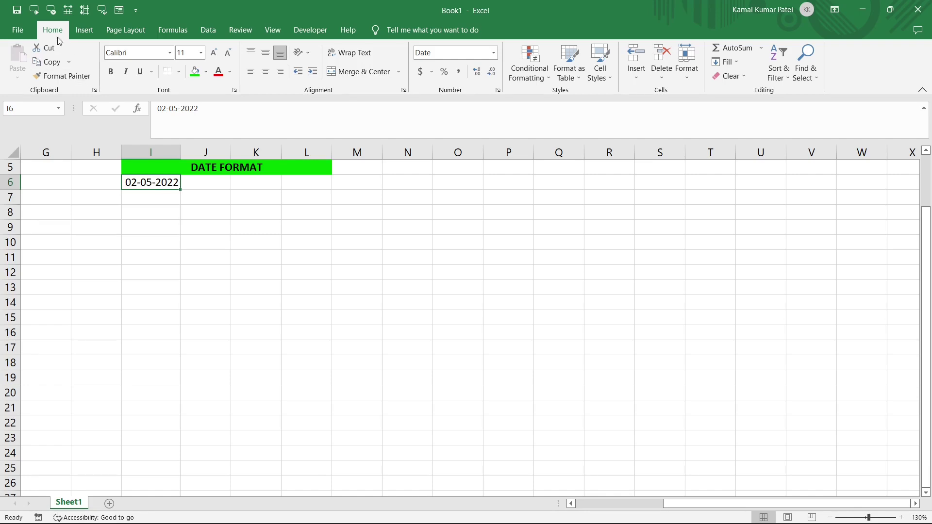
Step: Apply the Long Date number format to I6 so it reads 02 May 2022
left_click(427, 56)
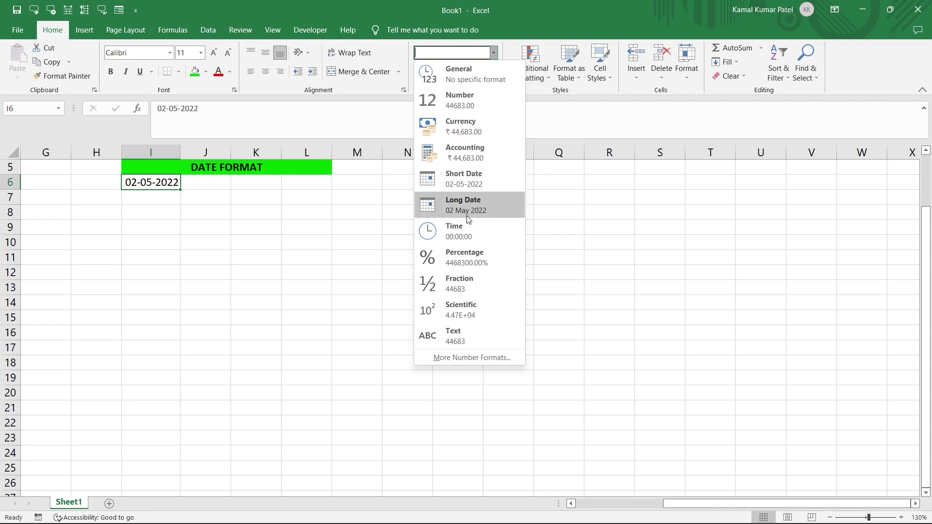
left_click(482, 213)
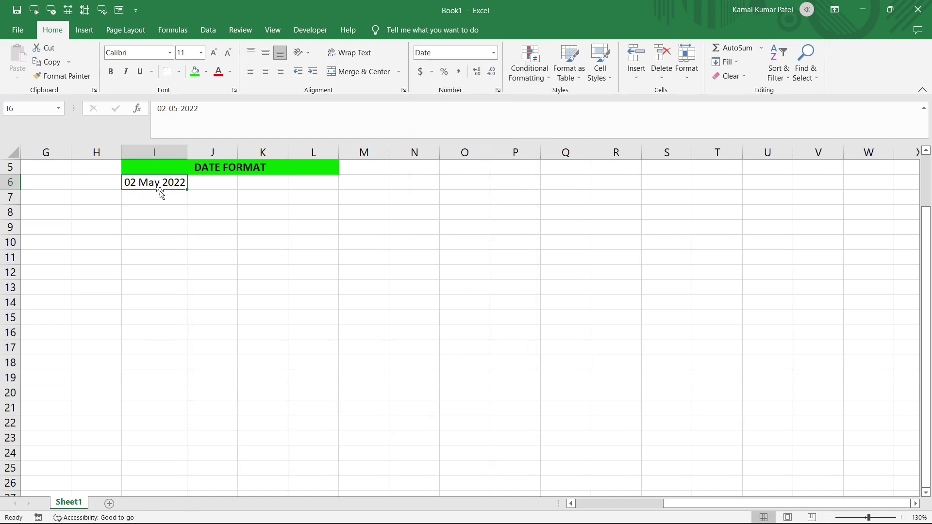
Step: Enter 04/05/2001 in cell I7, then reselect I6
left_click(146, 202)
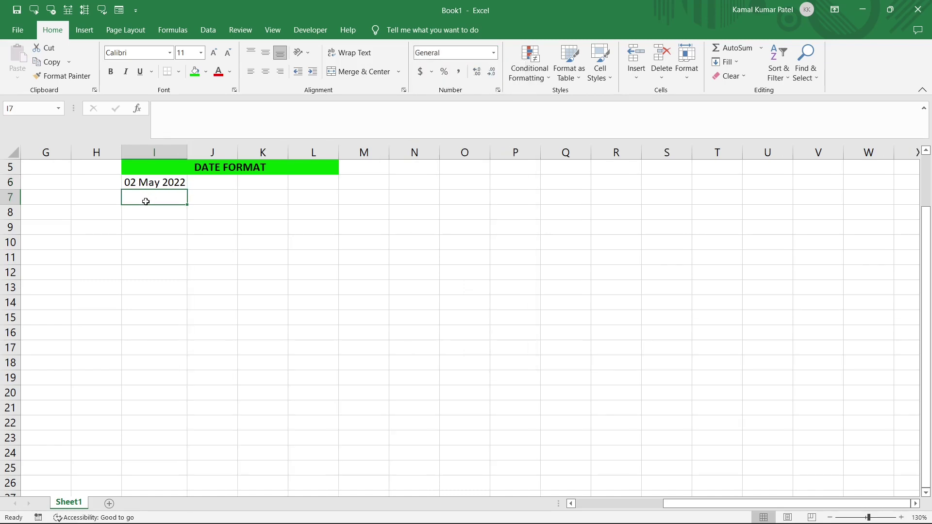
type("04/")
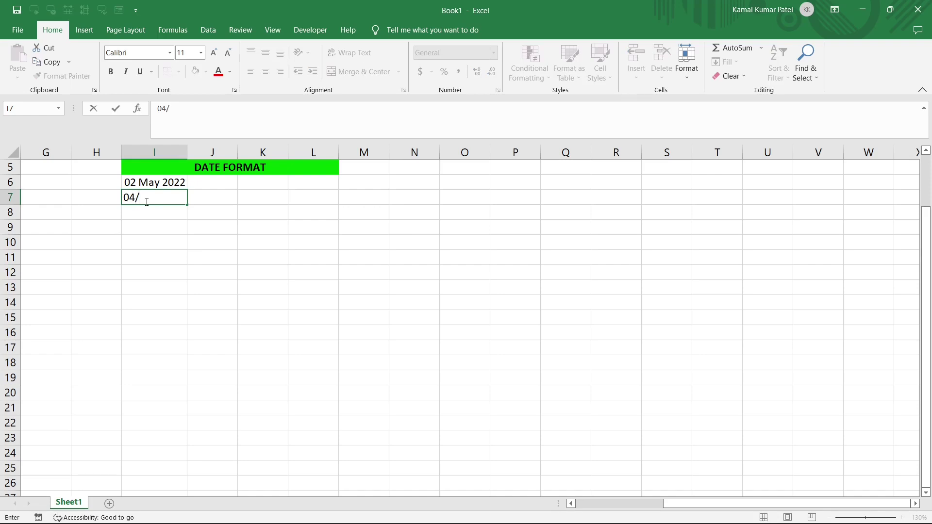
type("05/2001")
key("Return")
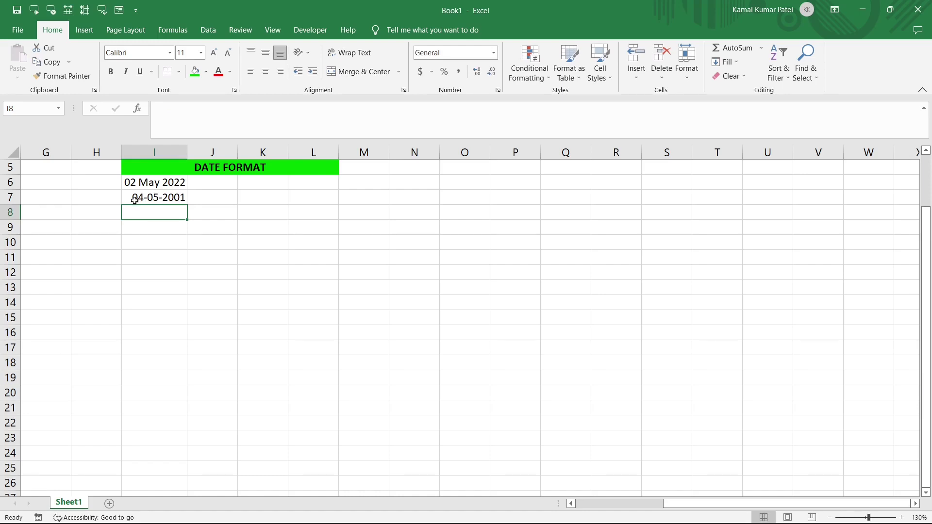
left_click(168, 186)
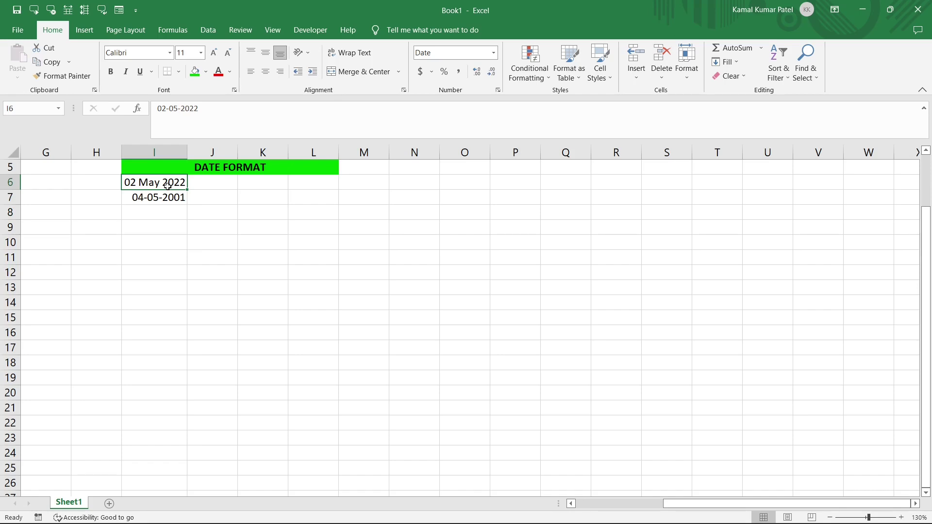
Step: Give column I the custom format dd MM yyyy, showing 02 05 2022 and 04 05 2001
left_click(165, 150)
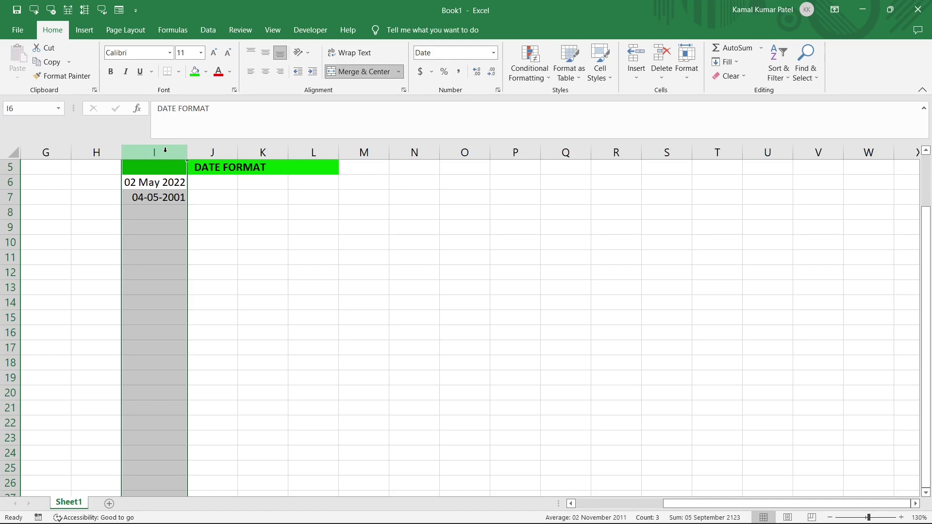
right_click(154, 198)
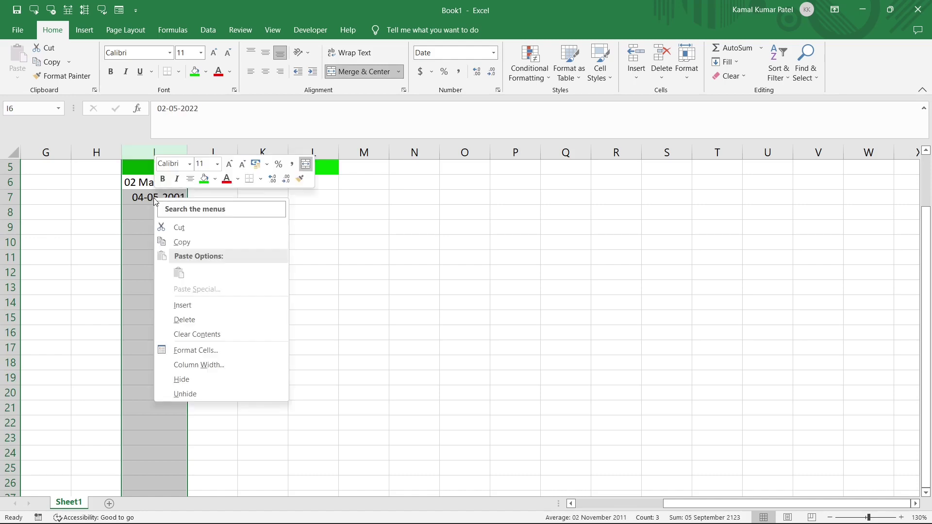
left_click(190, 350)
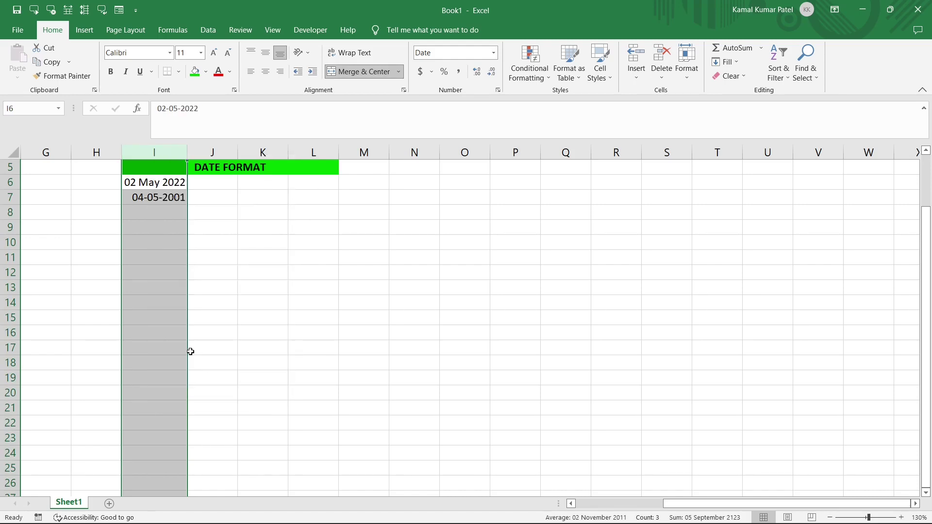
left_click(339, 198)
key("ctrl+1")
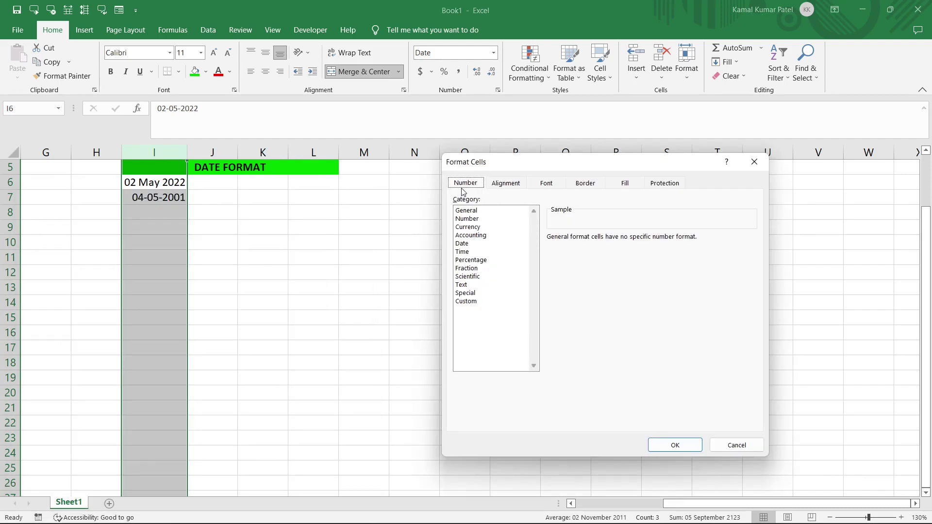
left_click(466, 302)
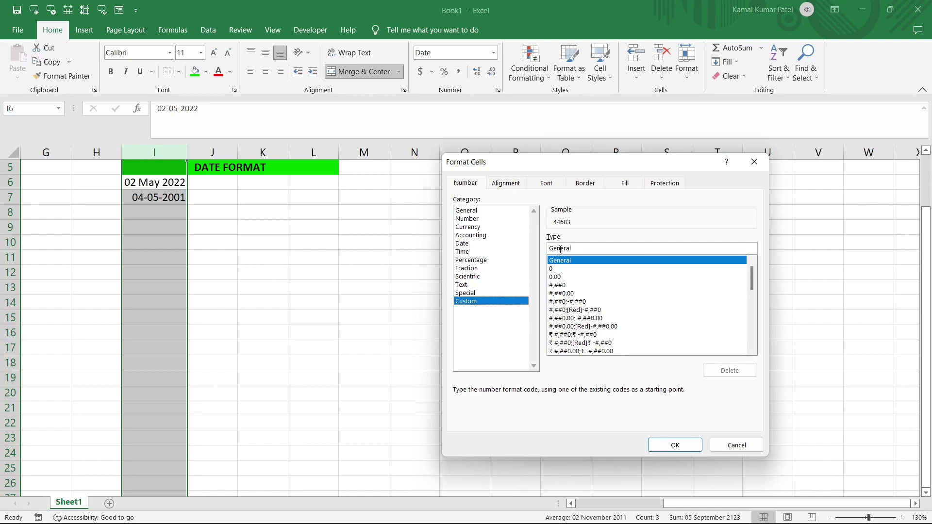
double_click(565, 249)
type("dd MM")
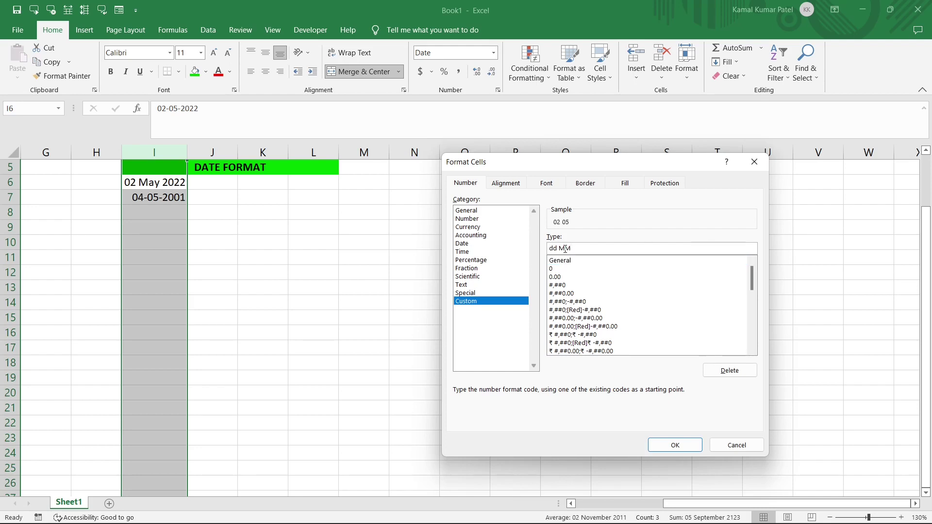
type(" yyyy")
left_click(675, 445)
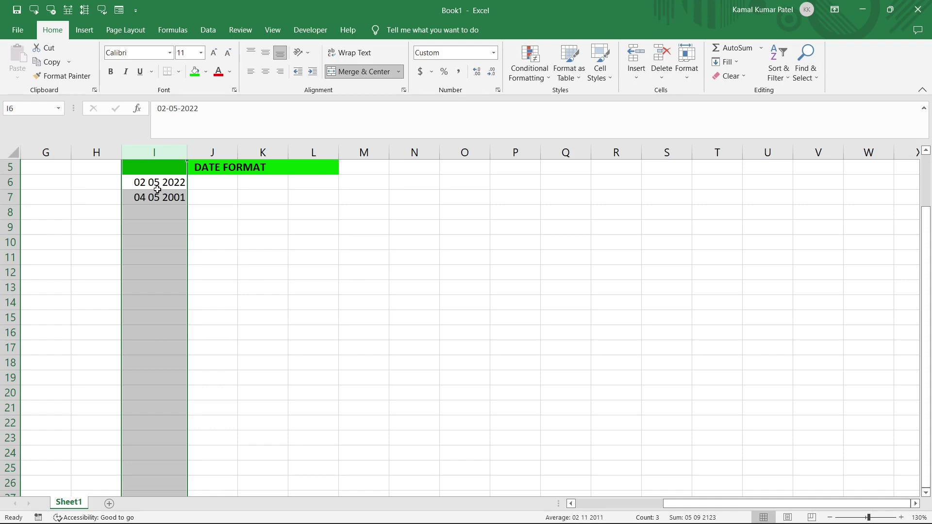
Step: Change column I's custom format to dd MMM yyyy, showing 02 May 2022
key("ctrl+1")
left_click(466, 301)
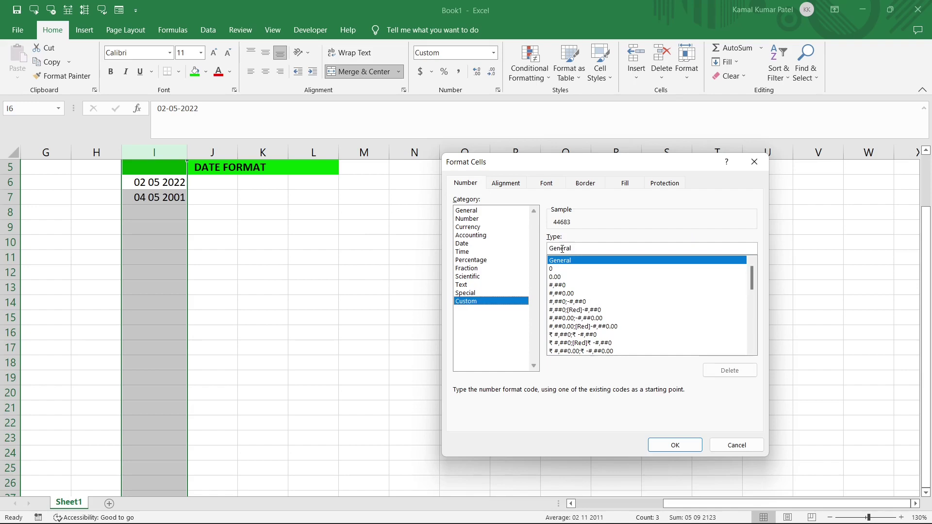
type("dd ")
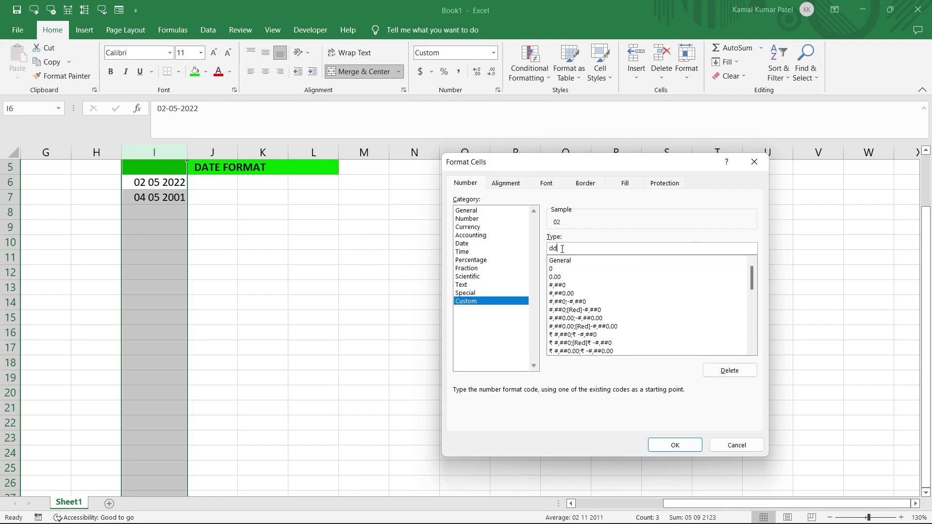
type("MMM yyyy")
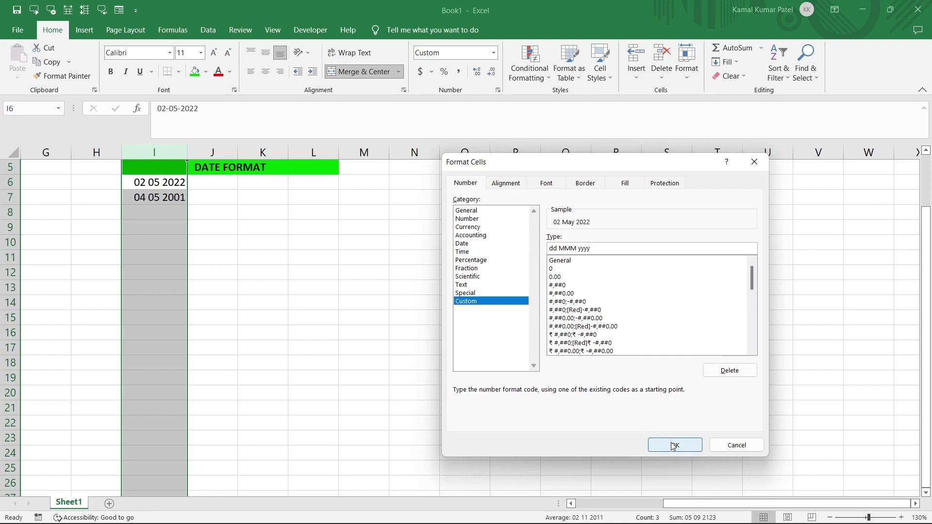
left_click(674, 445)
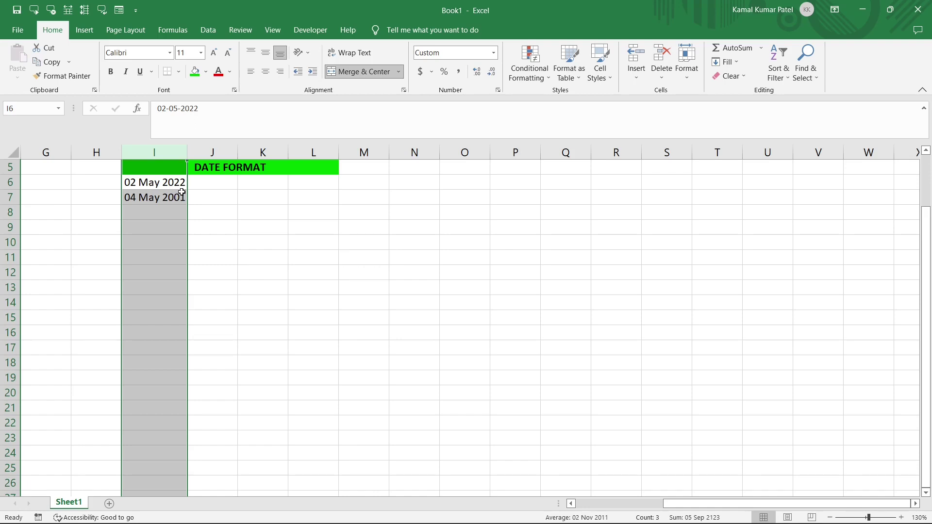
Step: Enter 01-02-2021 in cell I8, displayed as 01 Feb 2021
left_click(147, 214)
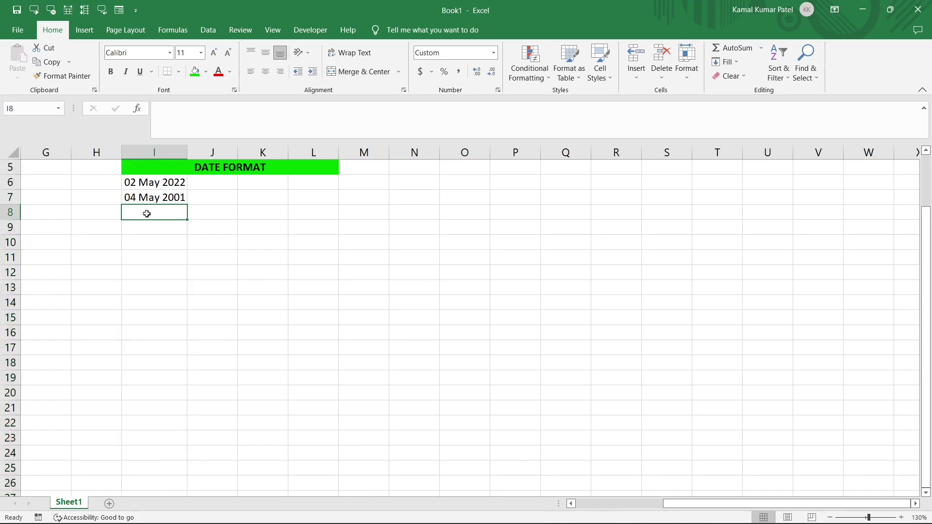
type("01-02")
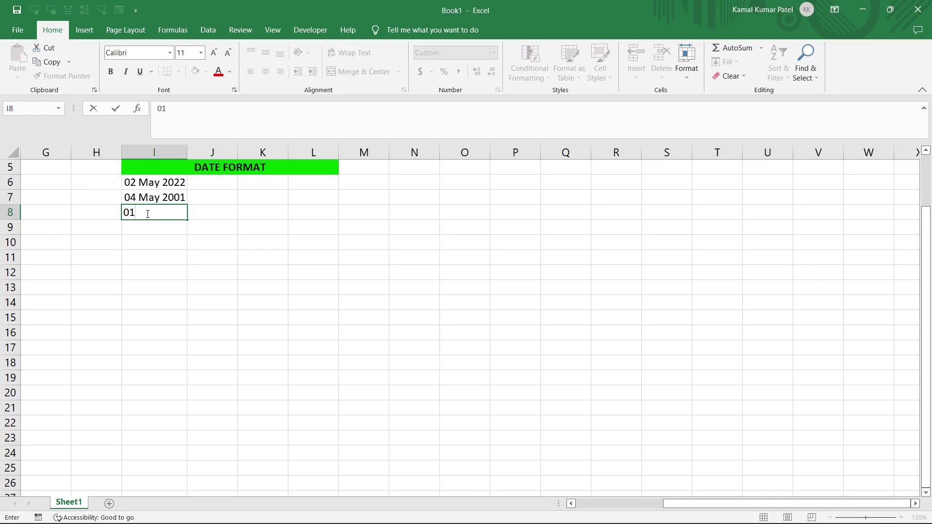
type("-2021")
key("Return")
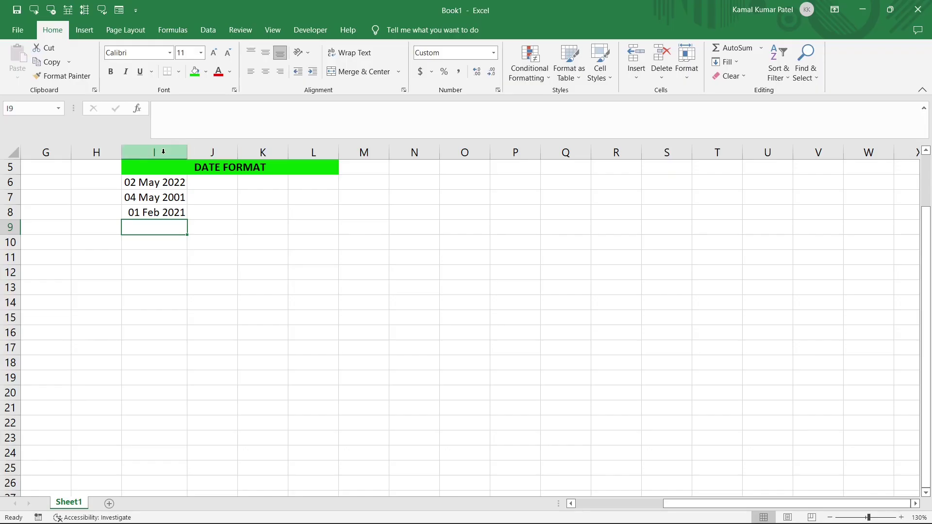
Step: Change column I's custom format to dd mmmm yyyy, so I8 reads 01 February 2021
left_click(163, 151)
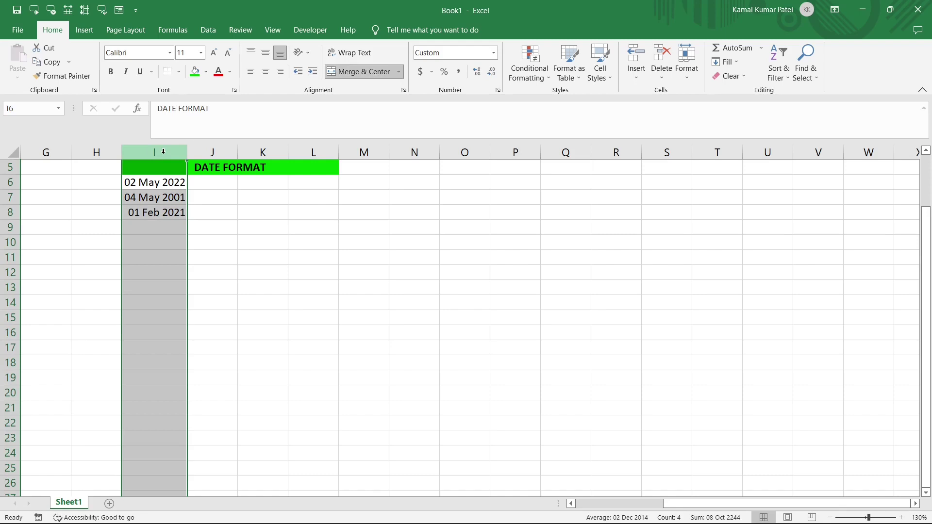
key("ctrl+1")
left_click(466, 301)
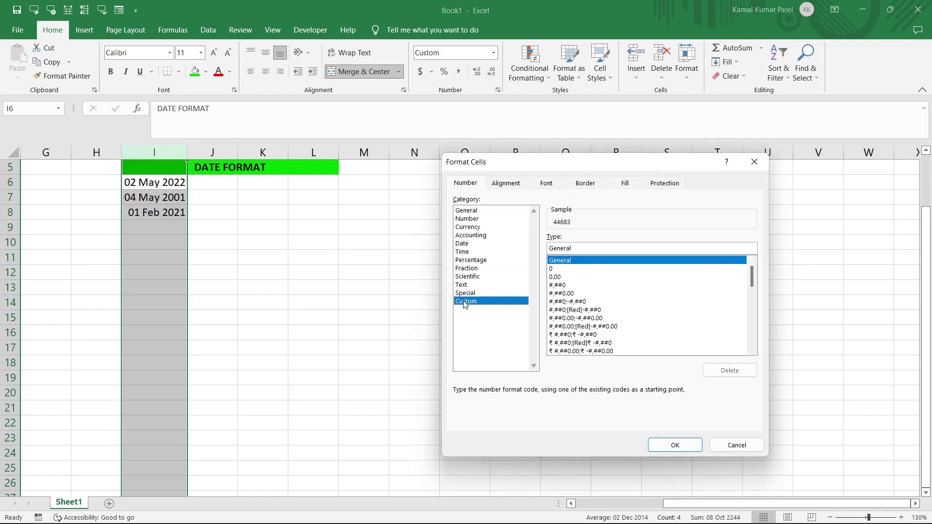
double_click(558, 248)
type("dd")
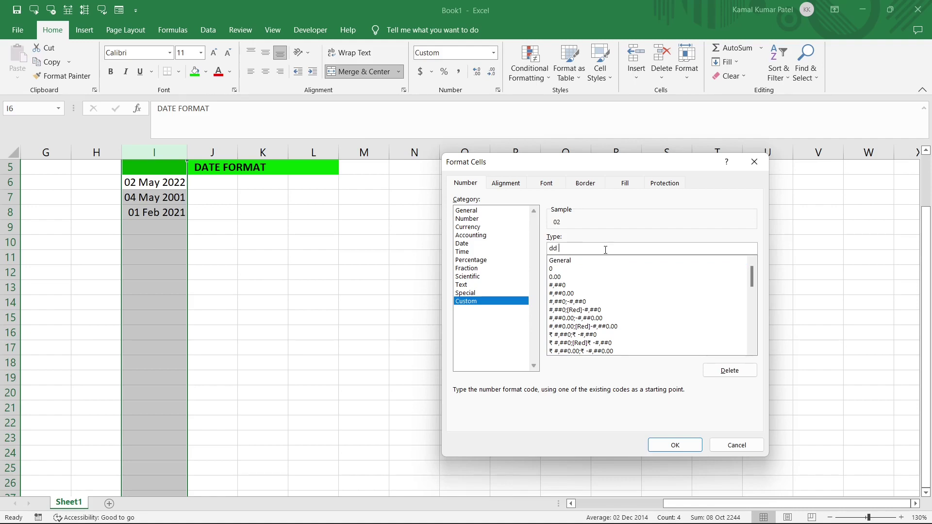
type(" mmmm yyyy")
left_click(680, 444)
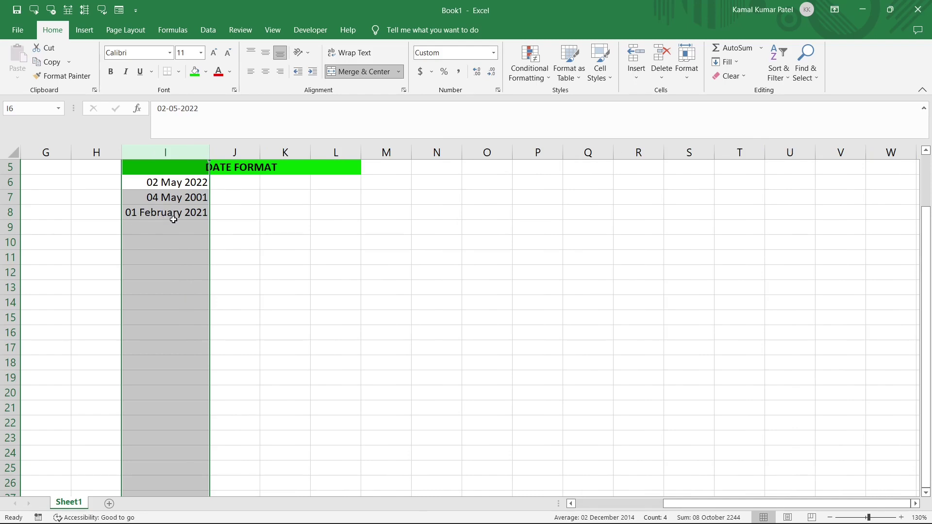
Step: Change column I's custom format to dd dddd mmmm yyyy, e.g. 02 Monday May 2022
key("ctrl+1")
left_click(465, 302)
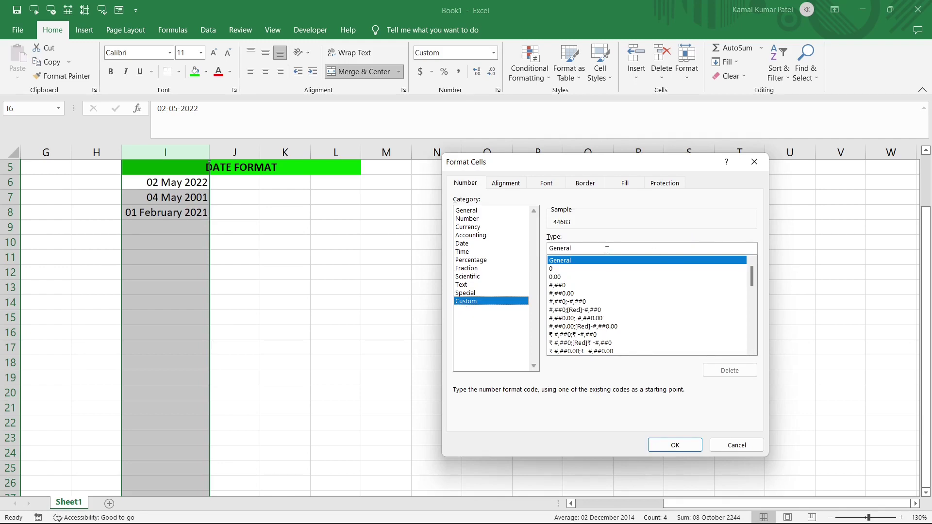
double_click(561, 248)
type("dd")
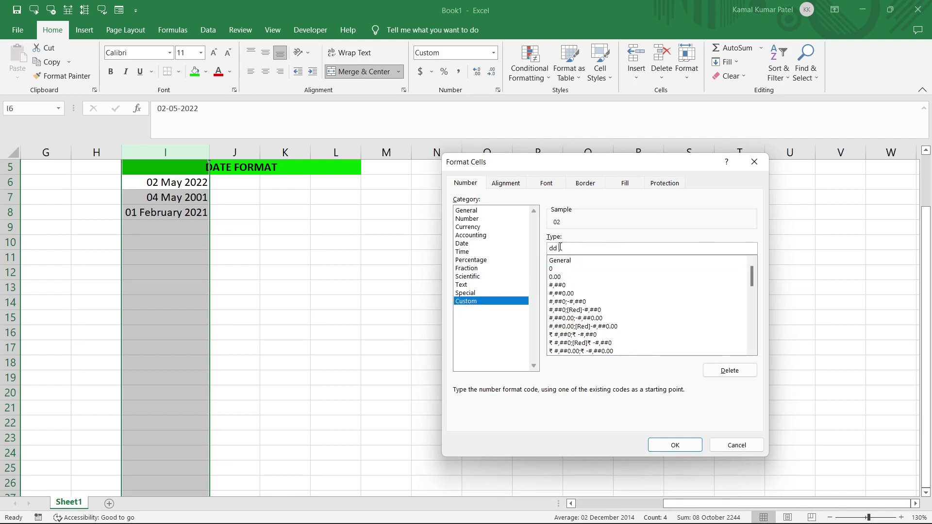
type(" dddd mmmm yyyy")
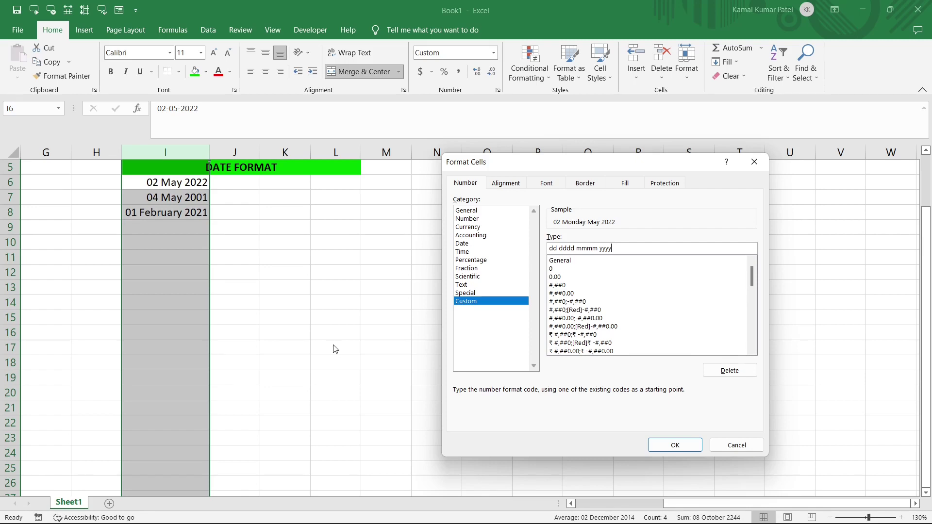
left_click(679, 445)
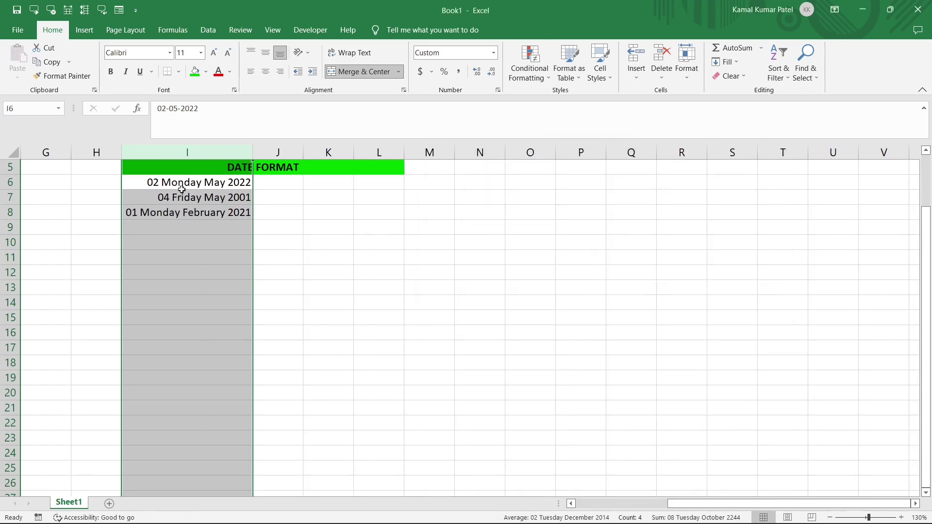
key("super+alt+d")
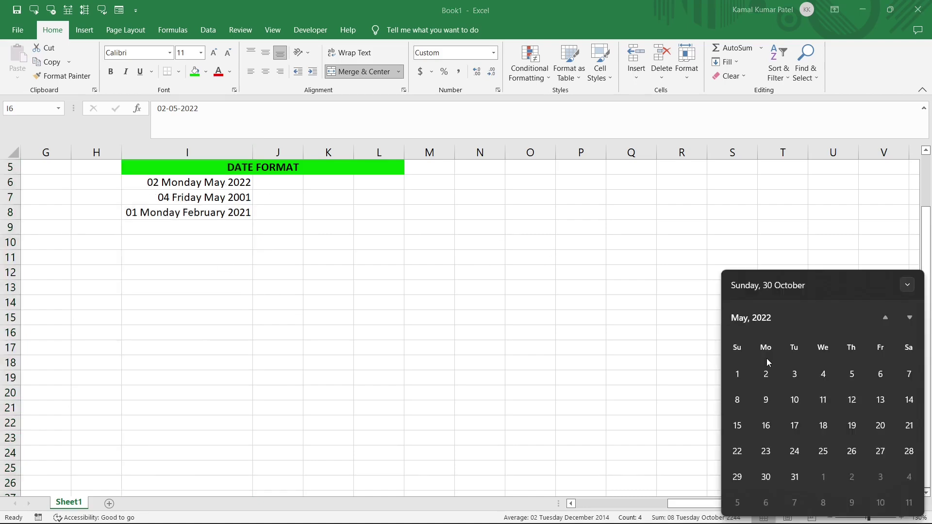
key("Escape")
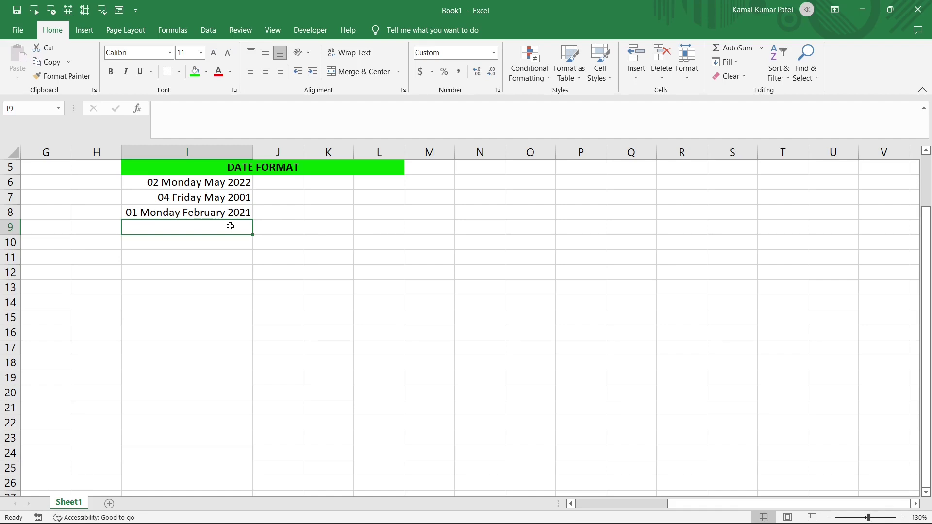
Step: Enter serial values 1 and 2 in I9:I10, showing 01 Sunday and 02 Monday January 1900
type("1")
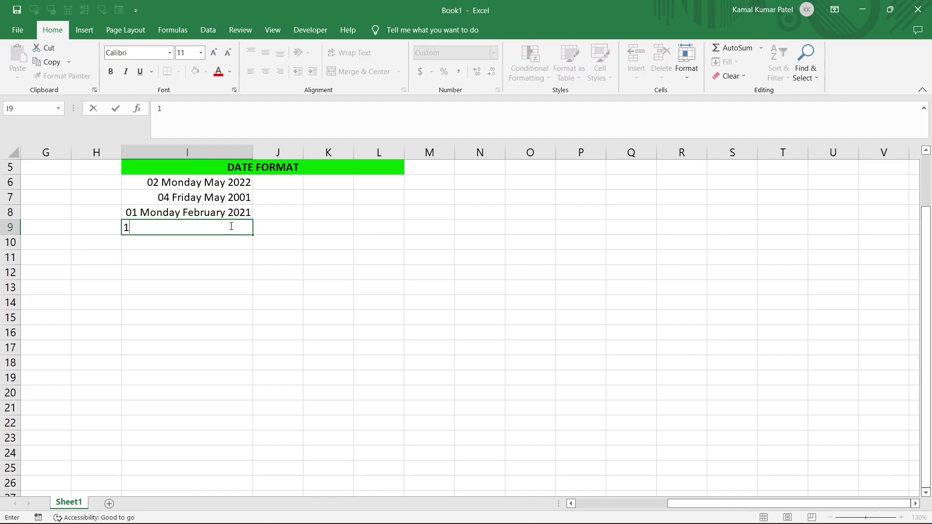
key("Return")
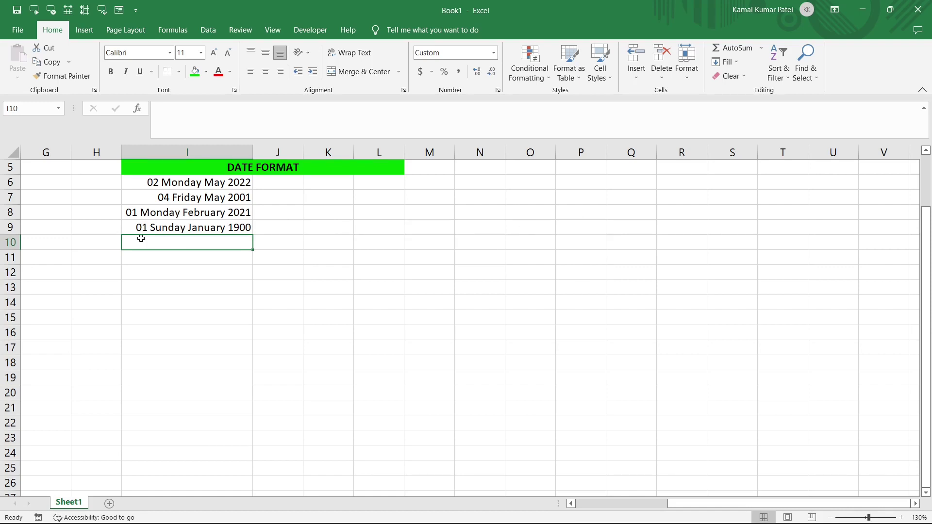
type("2")
key("Return")
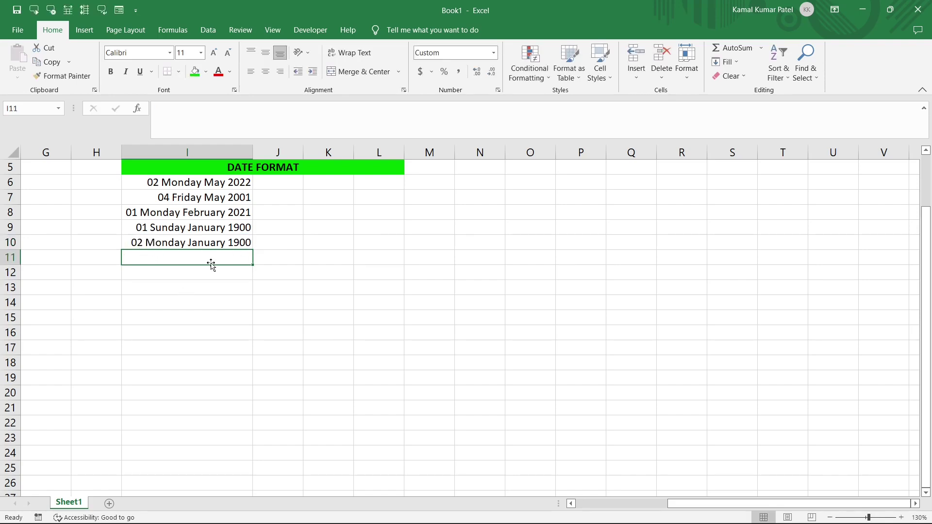
left_click(215, 224)
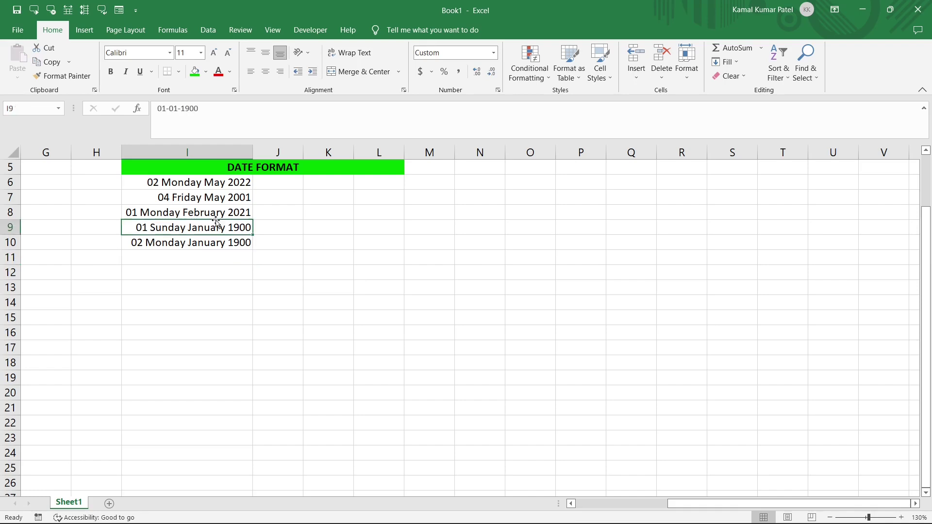
left_click(219, 183)
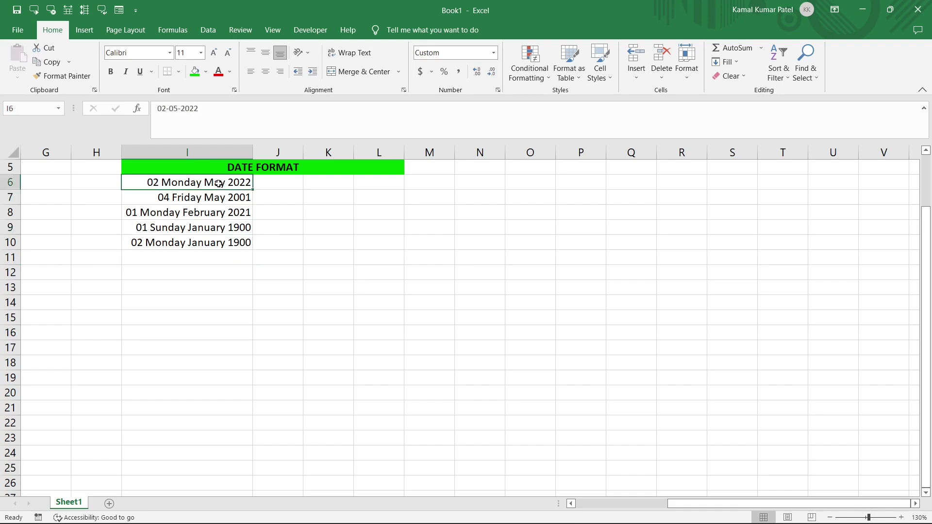
key("ctrl+1")
left_click_drag(751, 335, 751, 272)
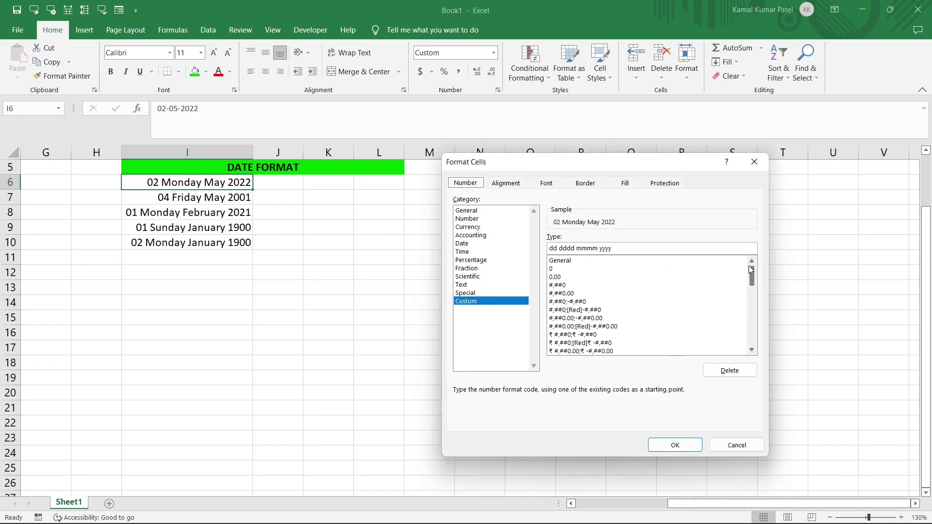
left_click(636, 263)
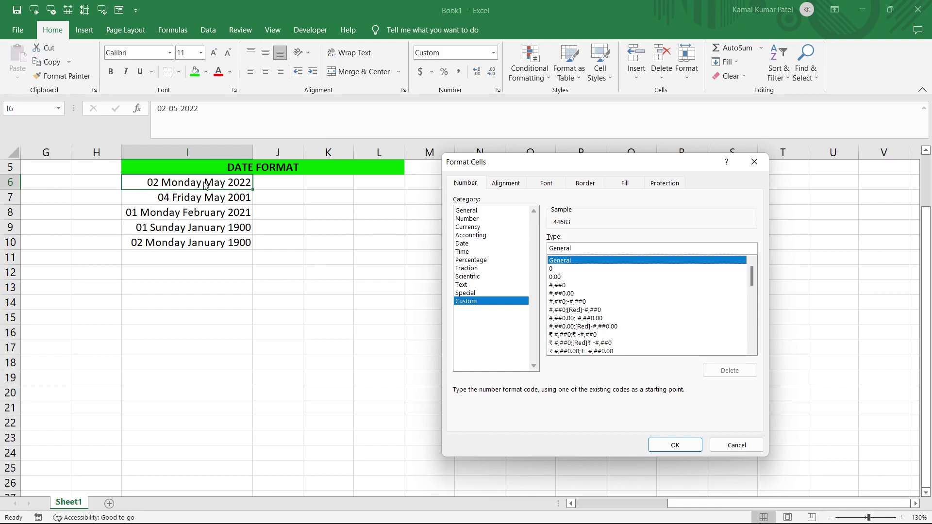
left_click(753, 162)
key("Down")
key("ctrl+1")
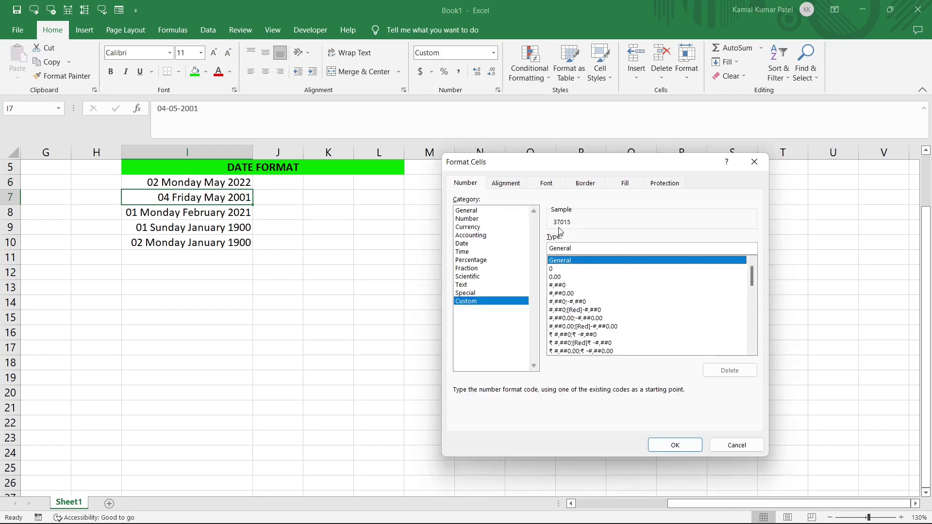
key("Escape")
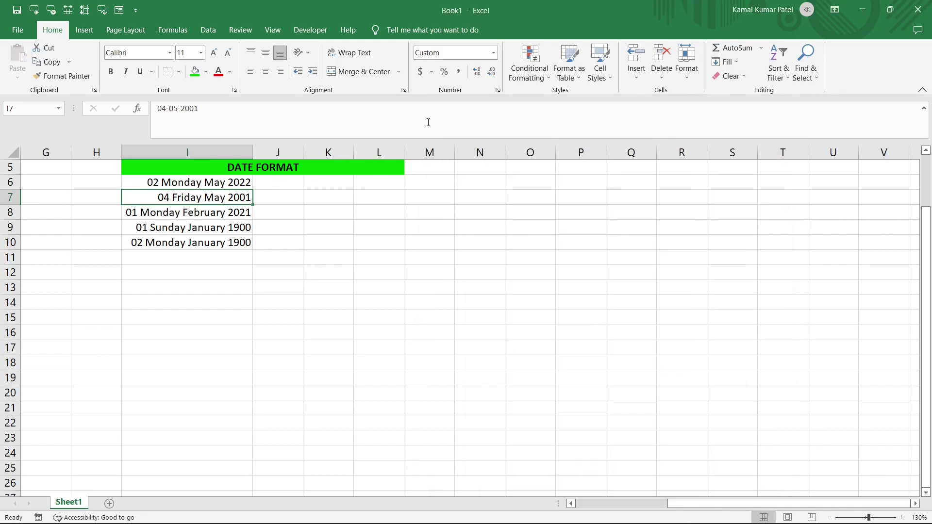
left_click(494, 53)
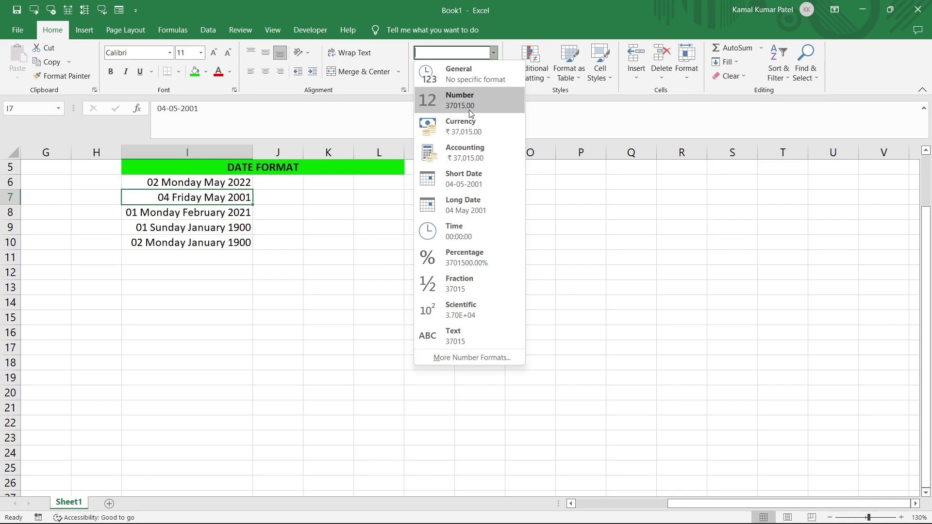
left_click(330, 183)
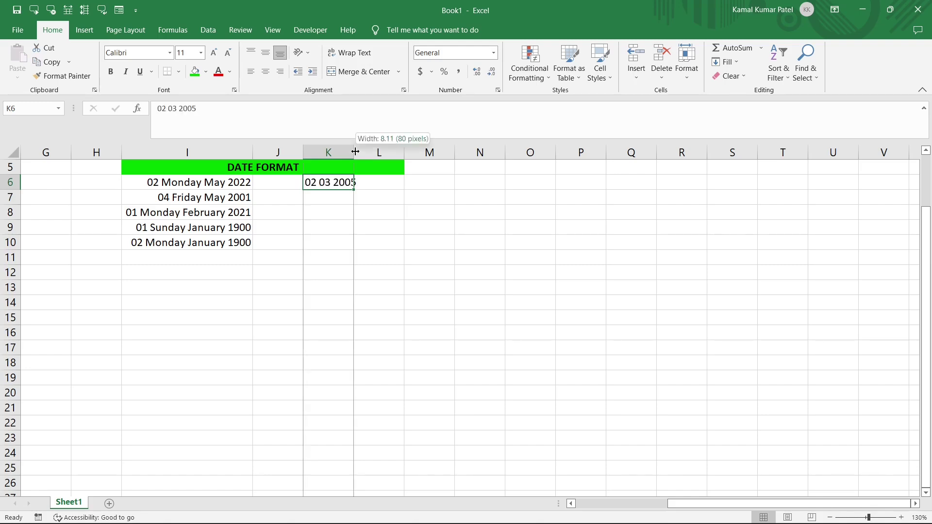
Step: Autofit column K so the text date 02 03 2005 in K6 fits
double_click(354, 152)
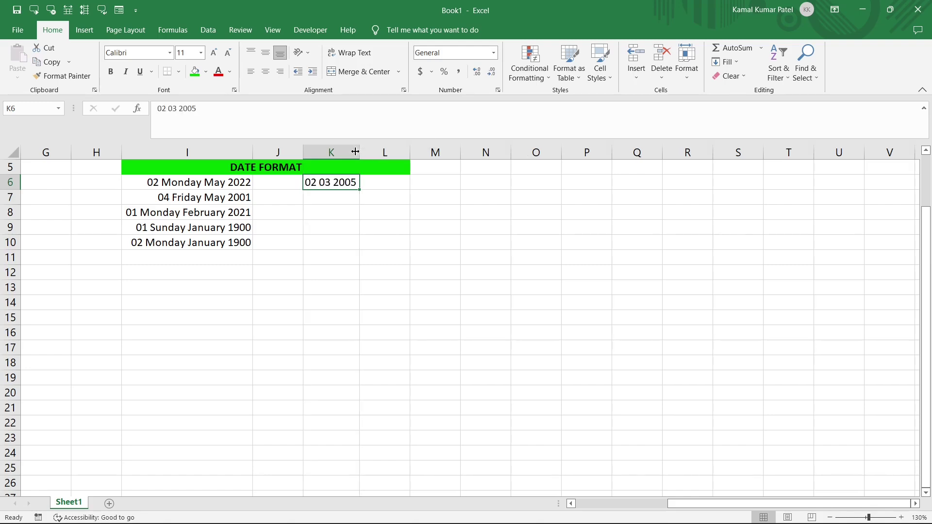